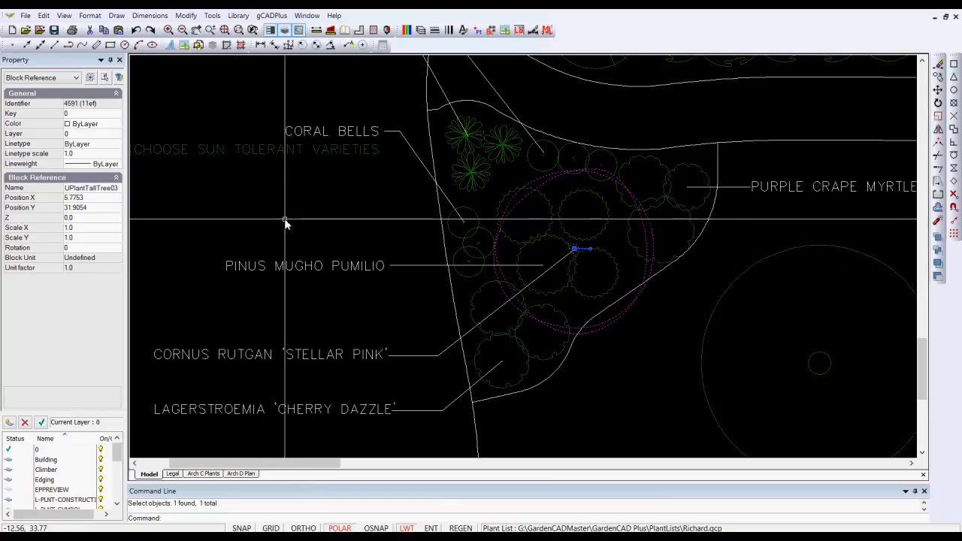
# - Scale the UPlantTallTree03 tree symbol about its center point by a factor of about 1.3
pyautogui.press('Escape')
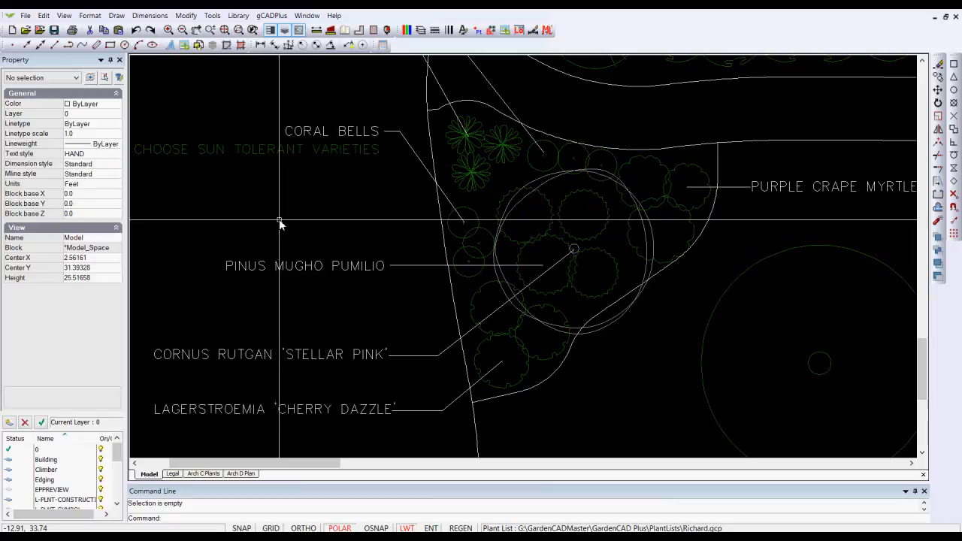
pyautogui.click(613, 323)
pyautogui.rightClick(611, 321)
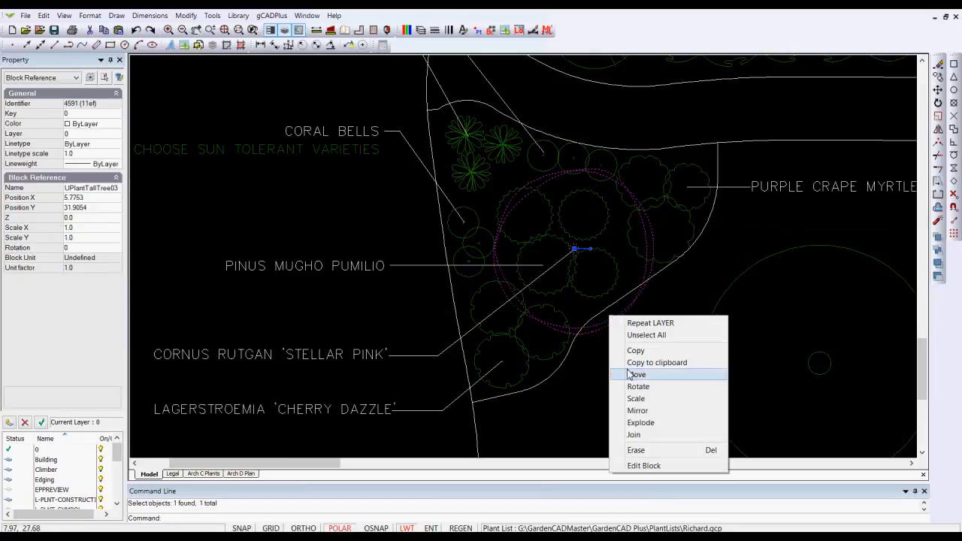
pyautogui.click(636, 399)
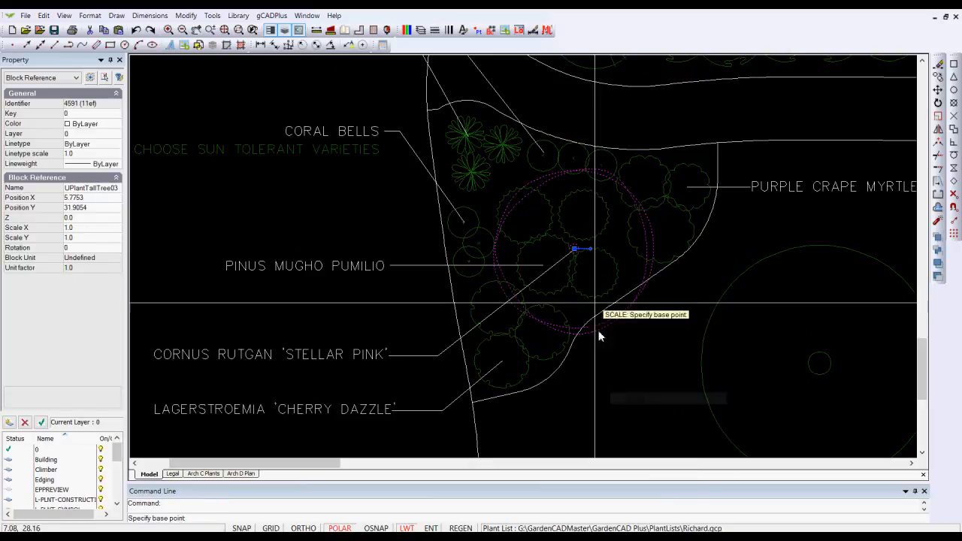
pyautogui.click(575, 249)
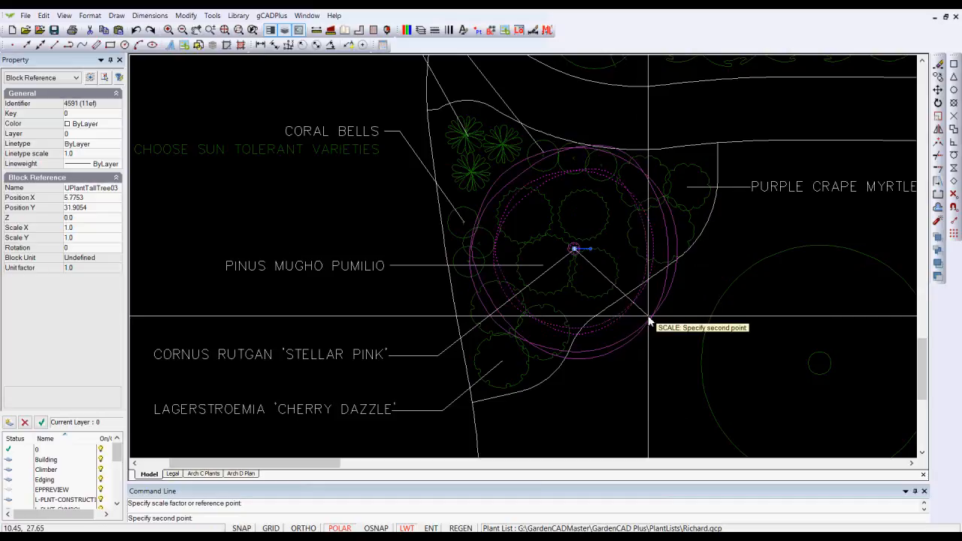
pyautogui.click(648, 317)
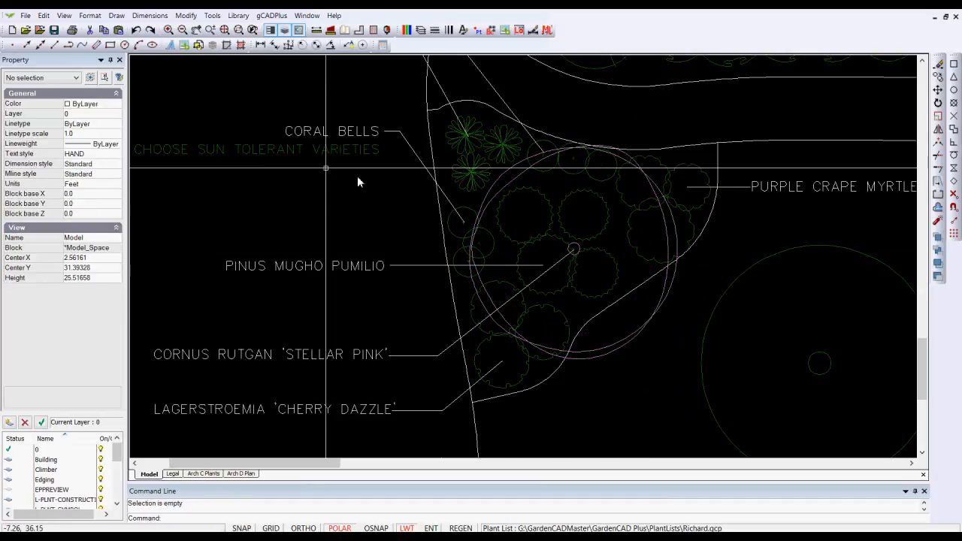
# - Measure the distance across the enlarged tree symbol's canopy and check the symbol's block properties
pyautogui.click(317, 30)
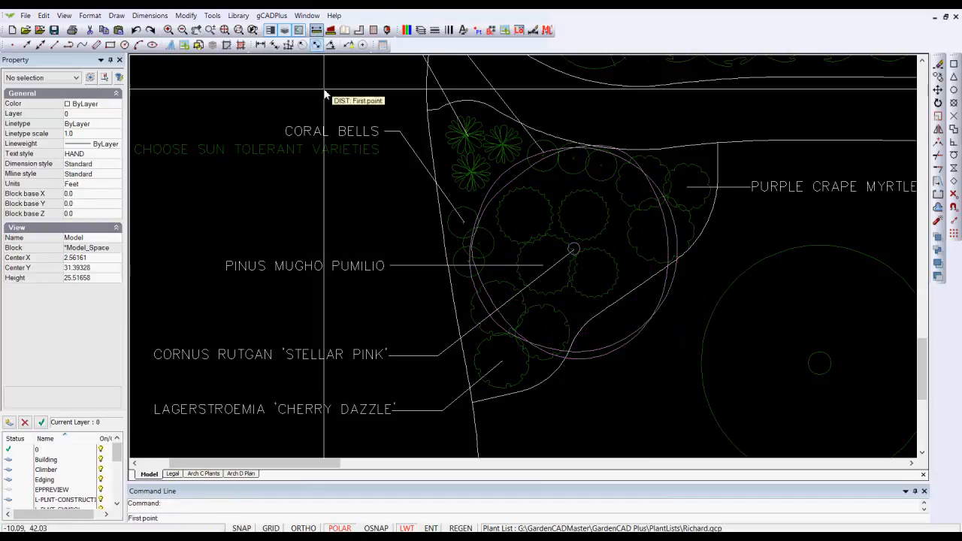
pyautogui.click(484, 306)
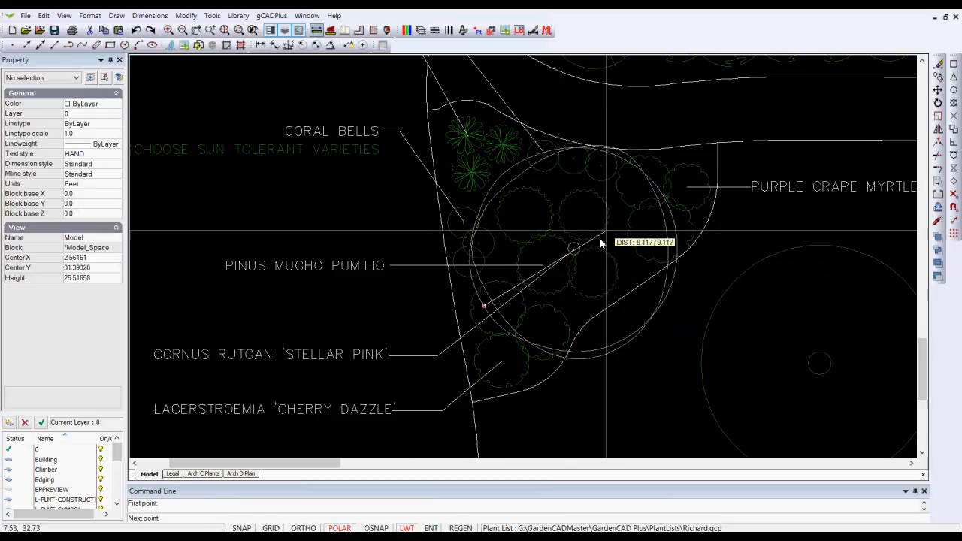
pyautogui.click(657, 197)
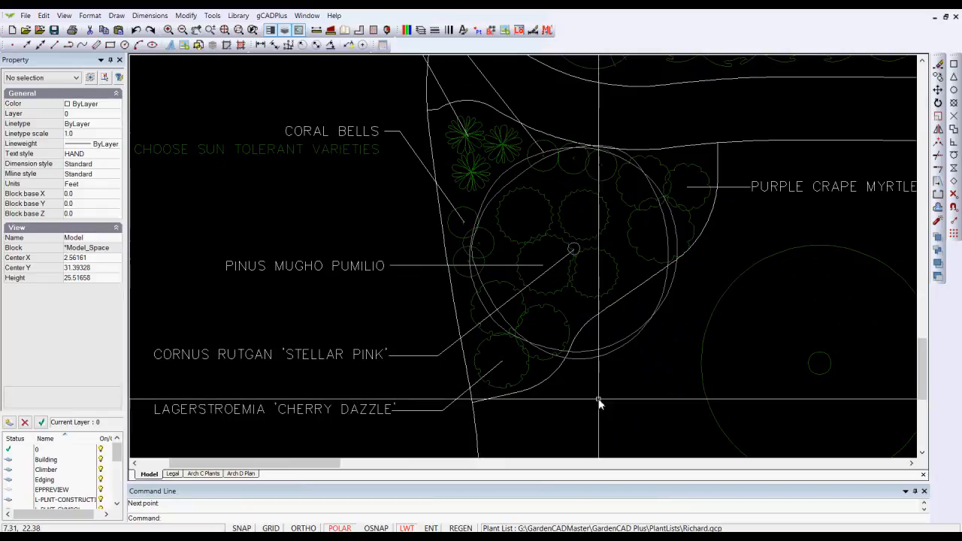
pyautogui.click(610, 350)
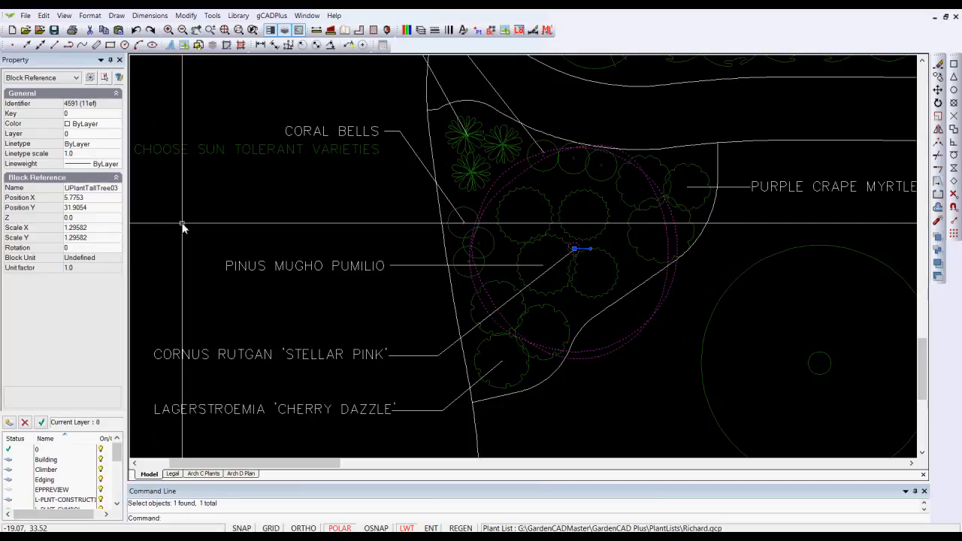
pyautogui.press('Escape')
# - Set the TallTree layer's lineweight to 0.004" in the layer properties
pyautogui.click(421, 30)
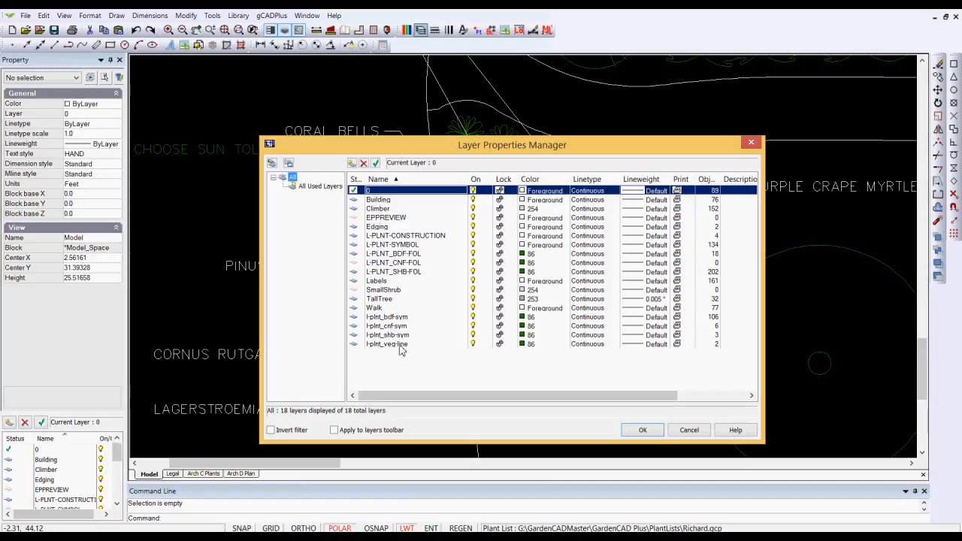
pyautogui.click(389, 300)
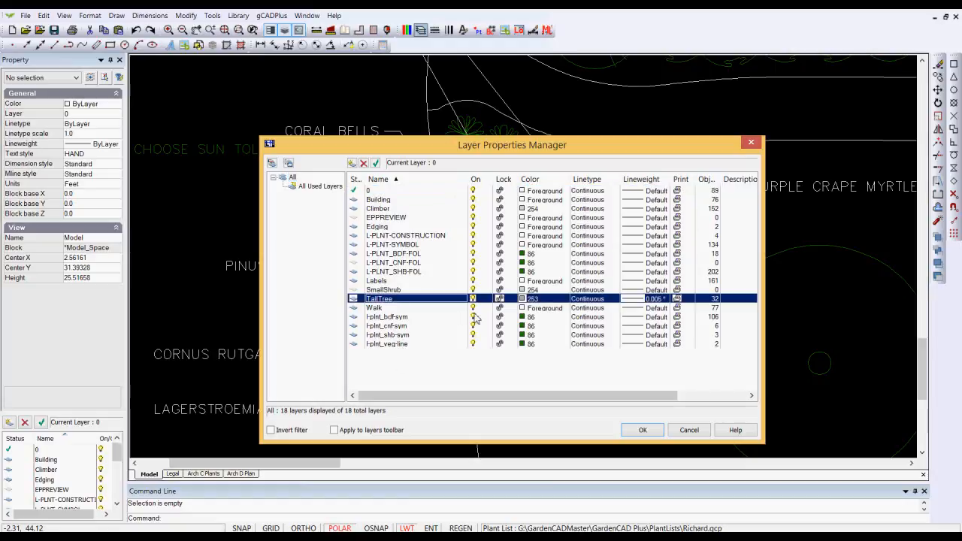
pyautogui.click(648, 299)
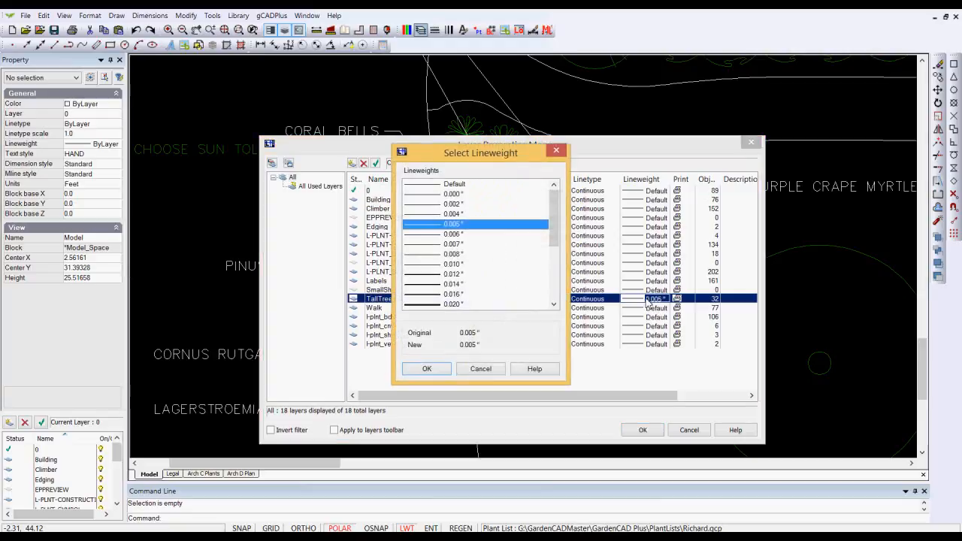
pyautogui.click(431, 214)
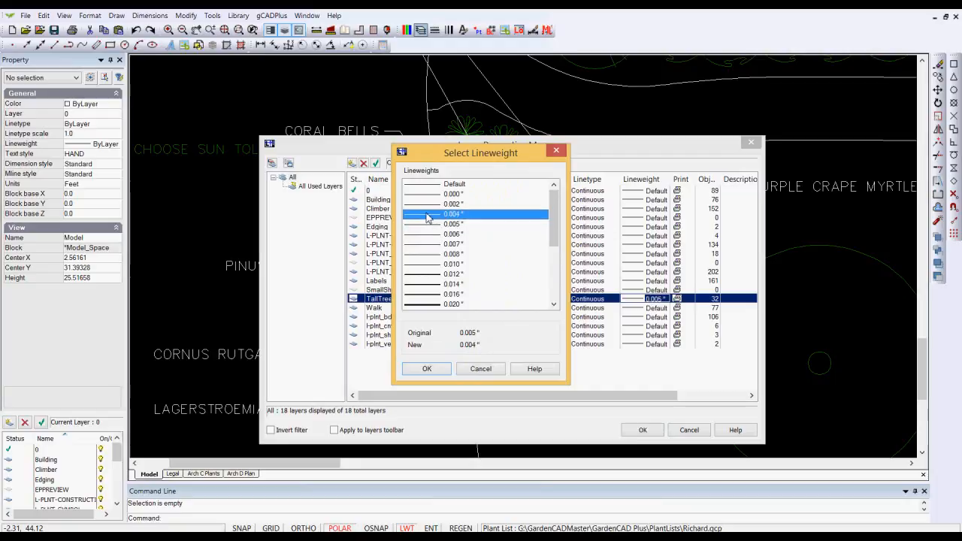
pyautogui.click(426, 368)
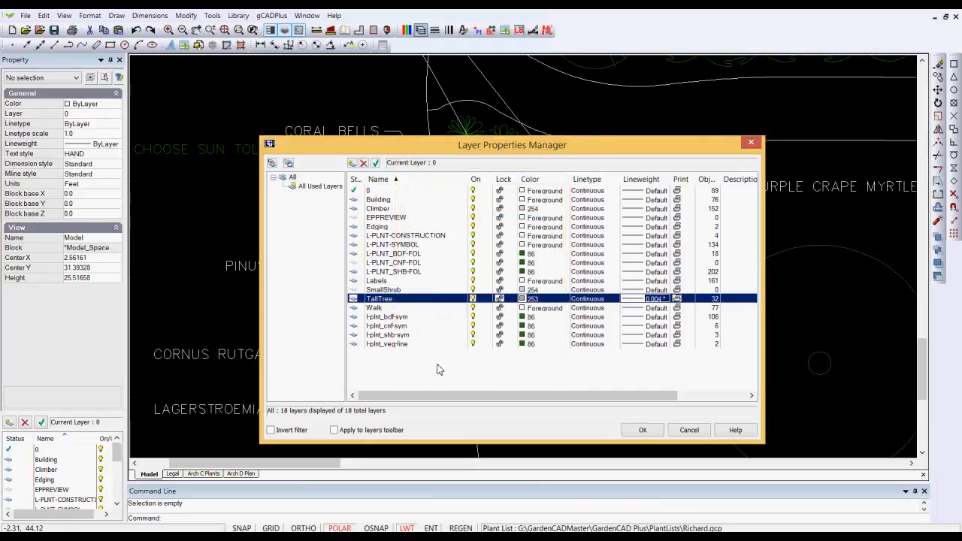
pyautogui.click(640, 430)
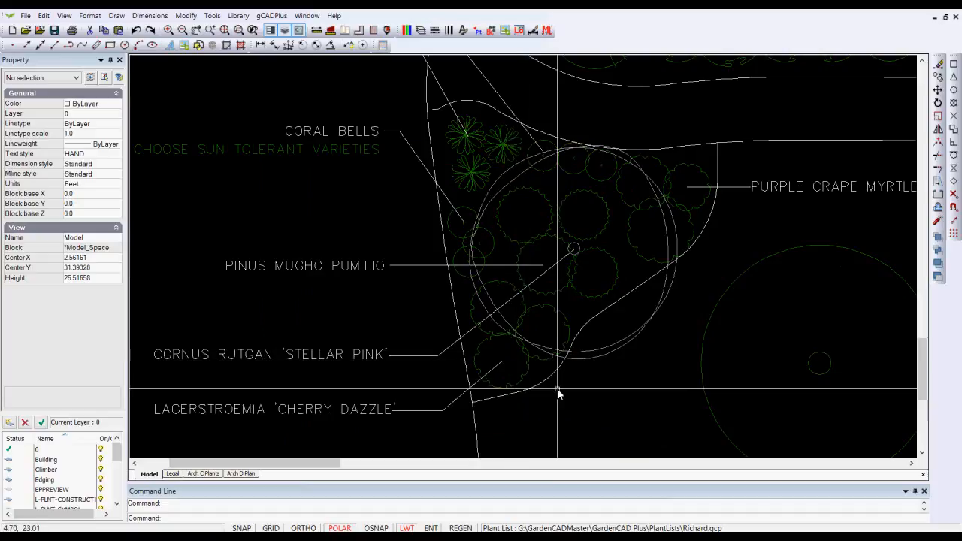
# - Inspect the tree symbol's outline up close in the Arch C Plants layout and return to the model
pyautogui.click(203, 474)
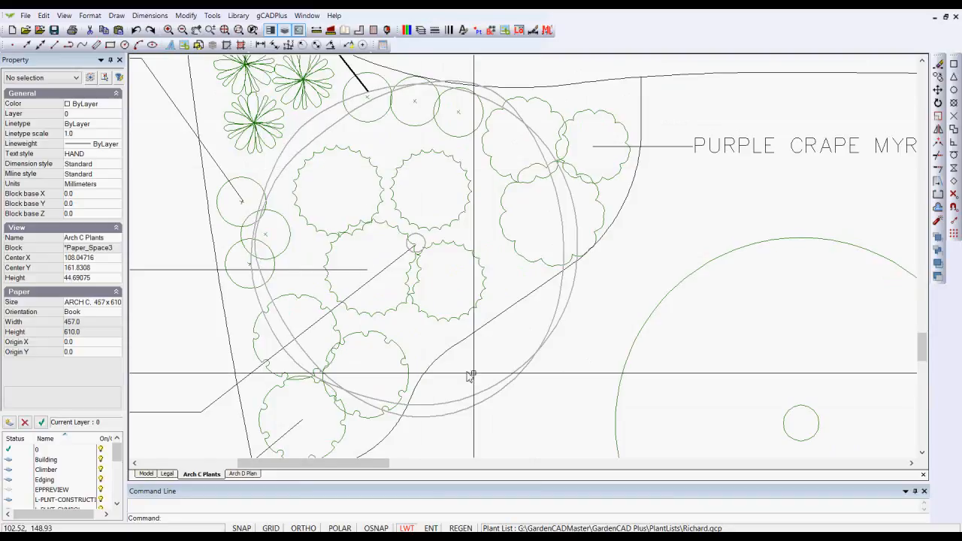
pyautogui.scroll(2, 568, 303)
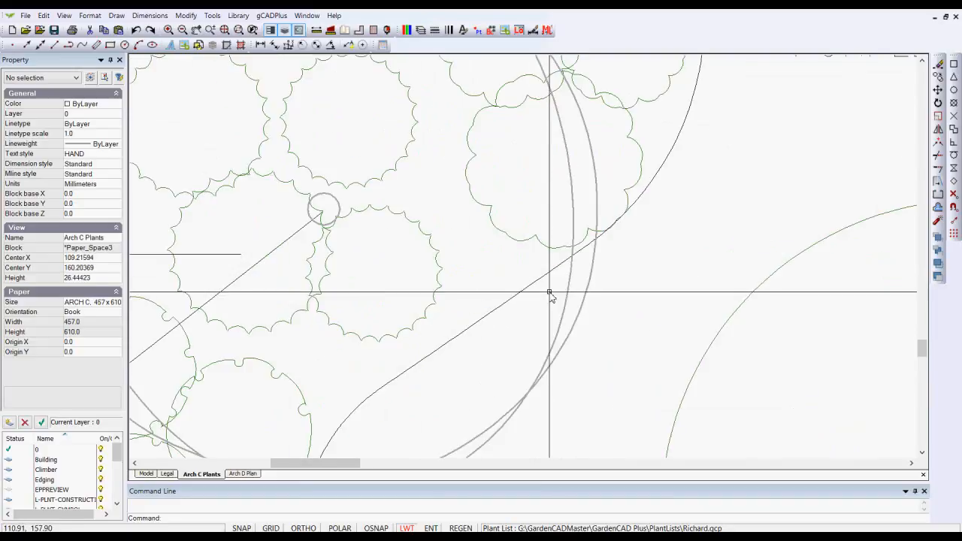
pyautogui.scroll(-2, 568, 225)
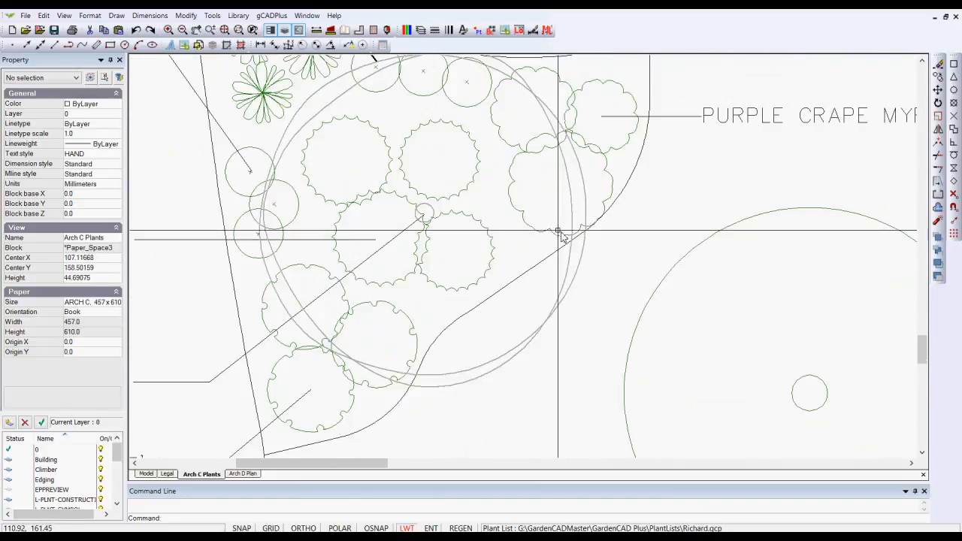
pyautogui.click(146, 474)
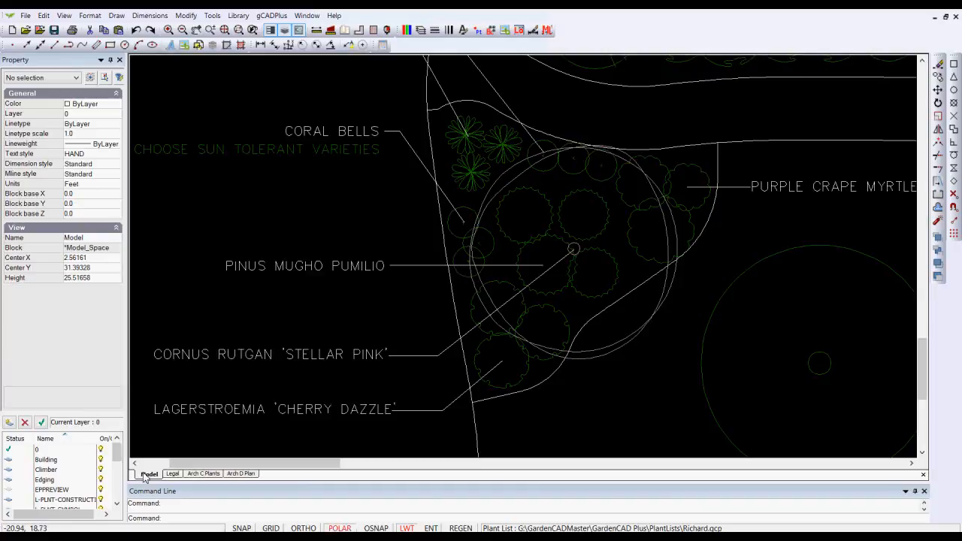
# - Open the SHSP01 shrub block beside the tree trunk for editing, inspect its edge arcs' properties, and close the block editor
pyautogui.click(599, 298)
pyautogui.rightClick(598, 275)
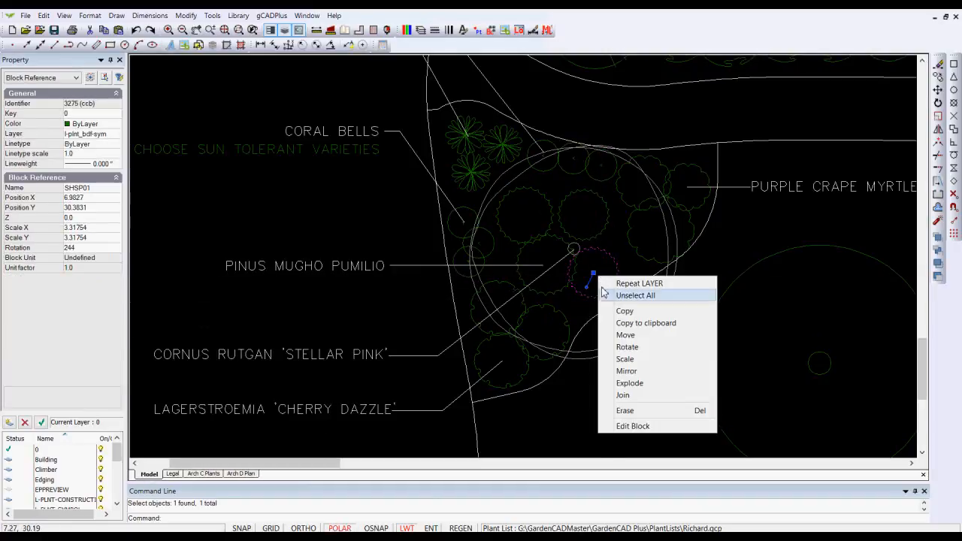
pyautogui.click(633, 426)
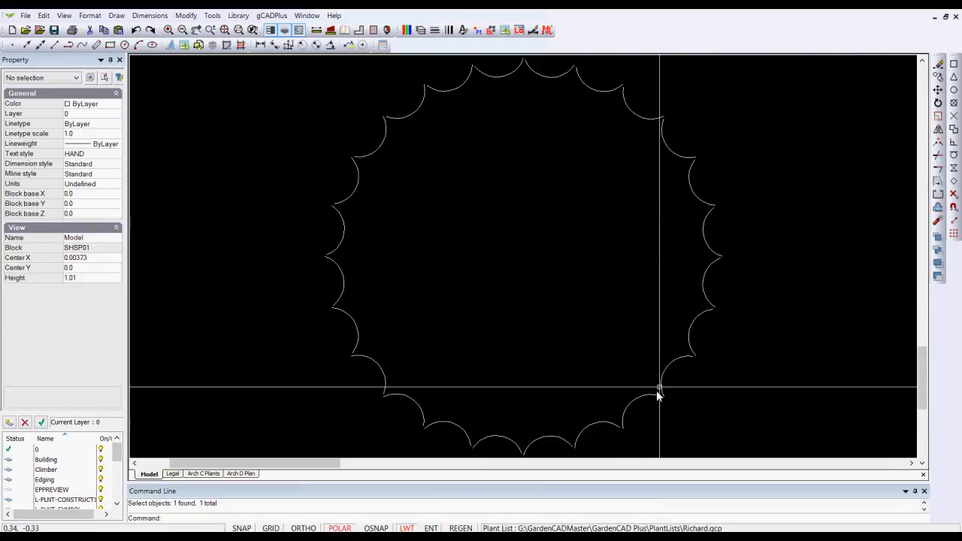
pyautogui.click(669, 373)
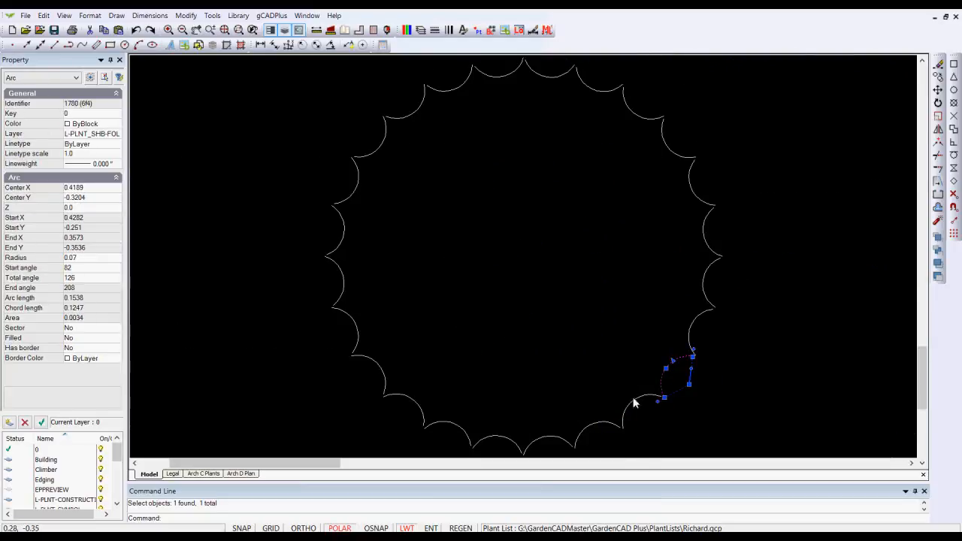
pyautogui.click(707, 241)
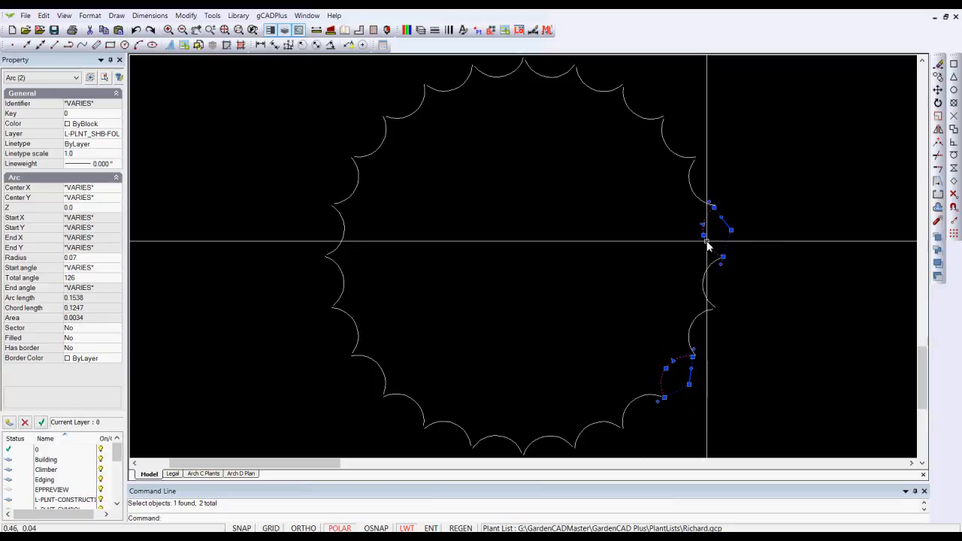
pyautogui.press('Escape')
pyautogui.click(691, 195)
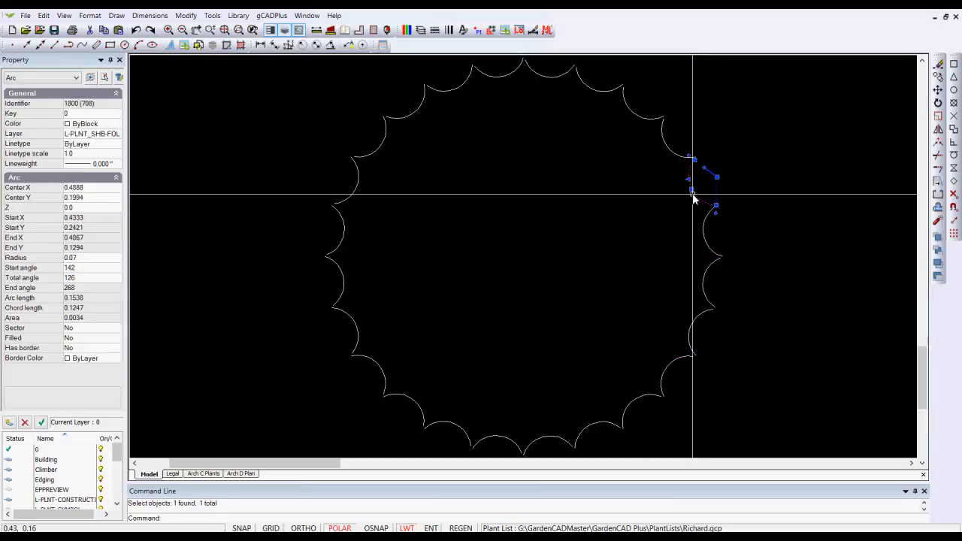
pyautogui.press('Escape')
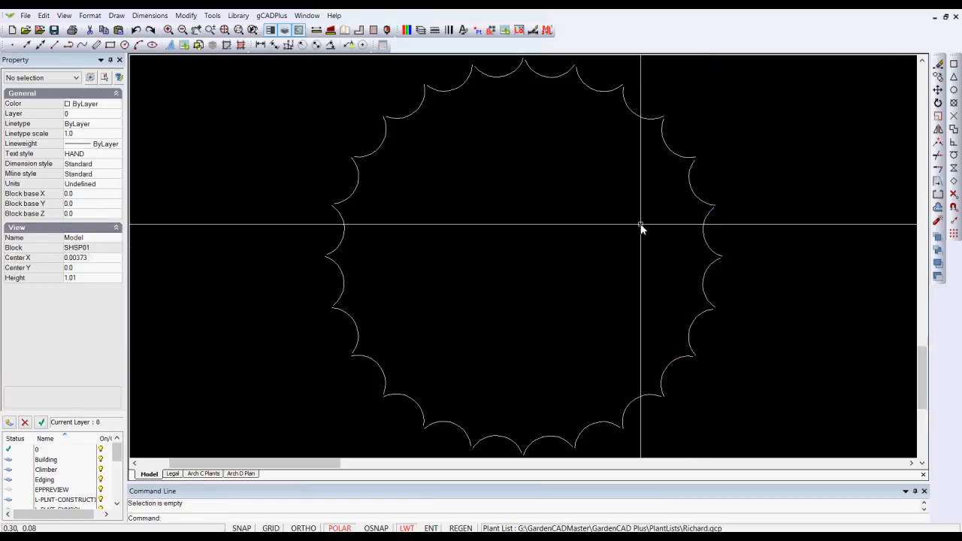
pyautogui.click(691, 191)
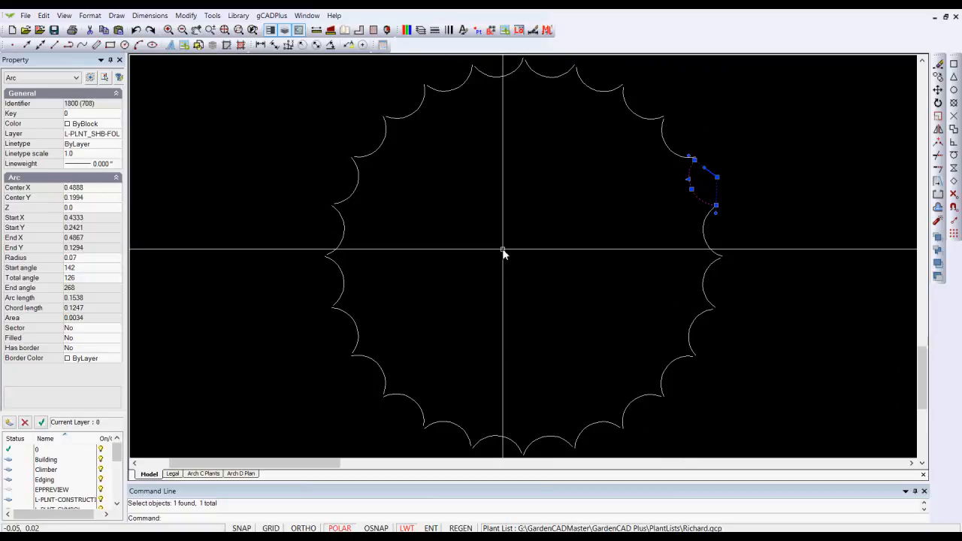
pyautogui.press('Escape')
pyautogui.rightClick(554, 227)
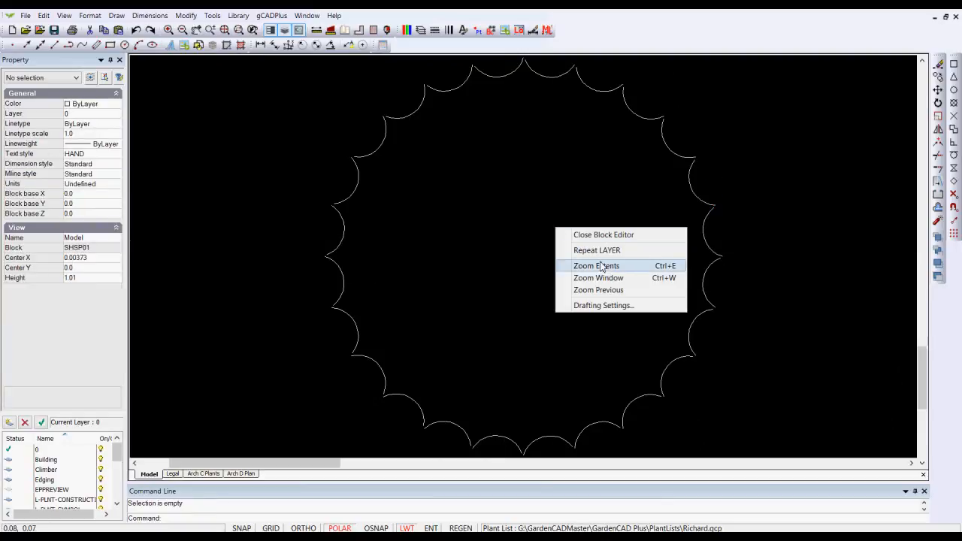
pyautogui.click(597, 235)
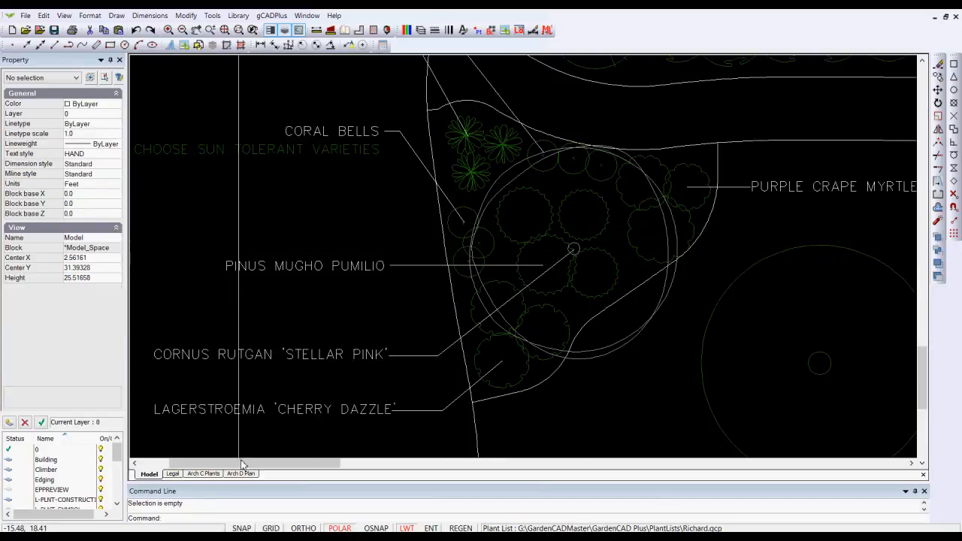
# - Compare the tree and shrub line appearance in the Arch C Plants layout, returning to model space
pyautogui.click(214, 475)
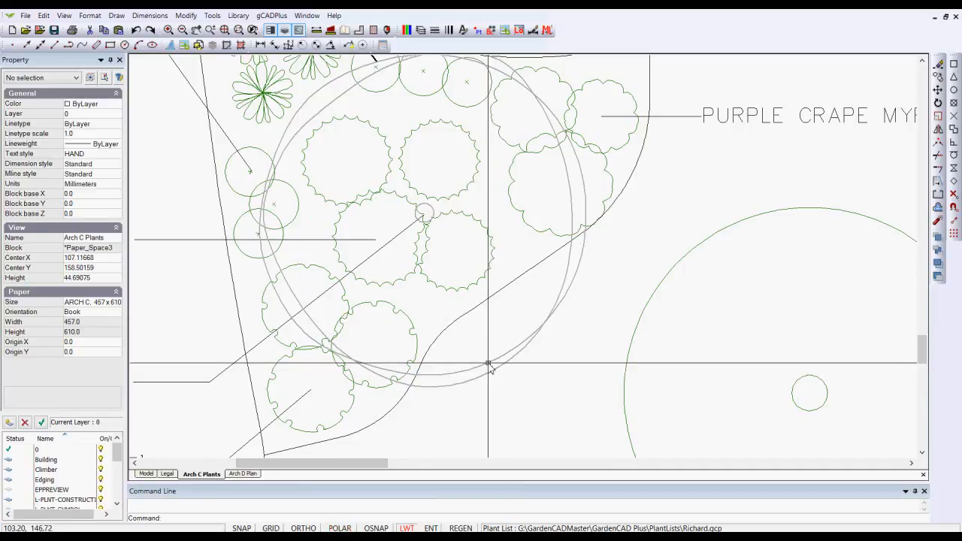
pyautogui.scroll(1, 488, 360)
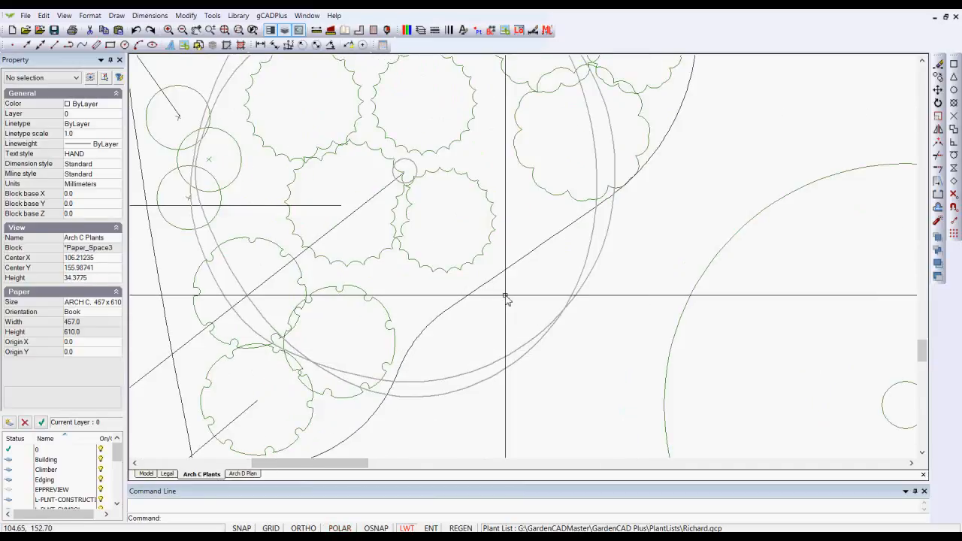
pyautogui.scroll(-2, 519, 279)
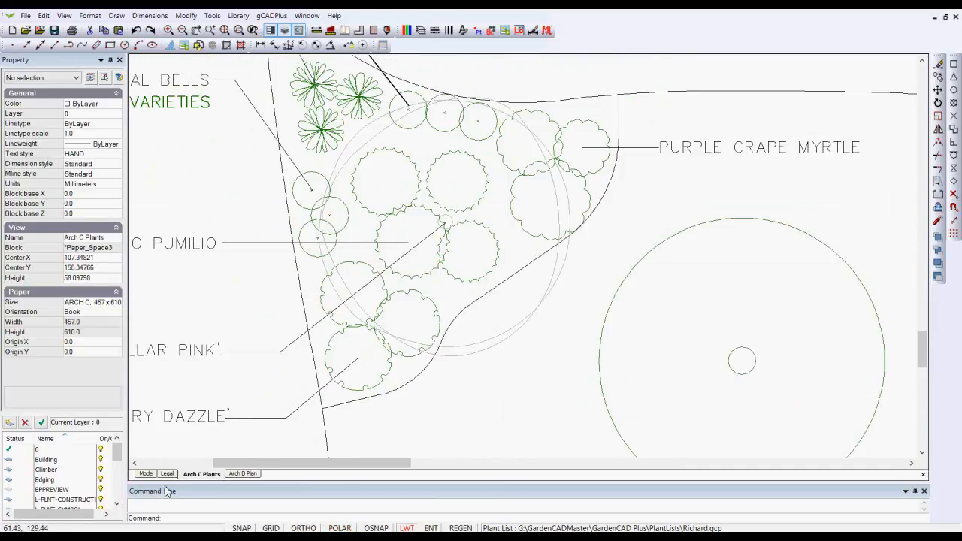
pyautogui.click(146, 474)
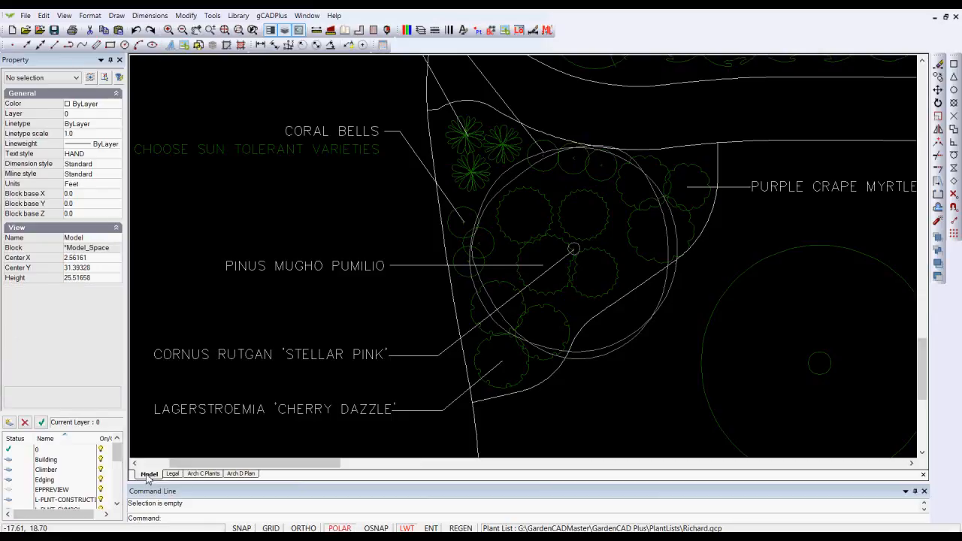
# - Open the UPlantTallTree03 tree block over the Cornus planting bed for editing
pyautogui.click(629, 341)
pyautogui.rightClick(630, 319)
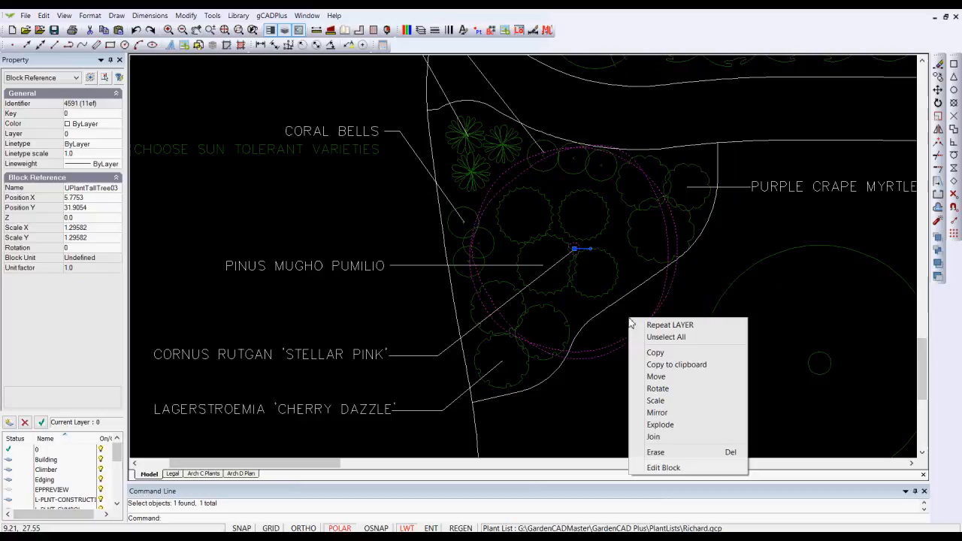
pyautogui.click(664, 468)
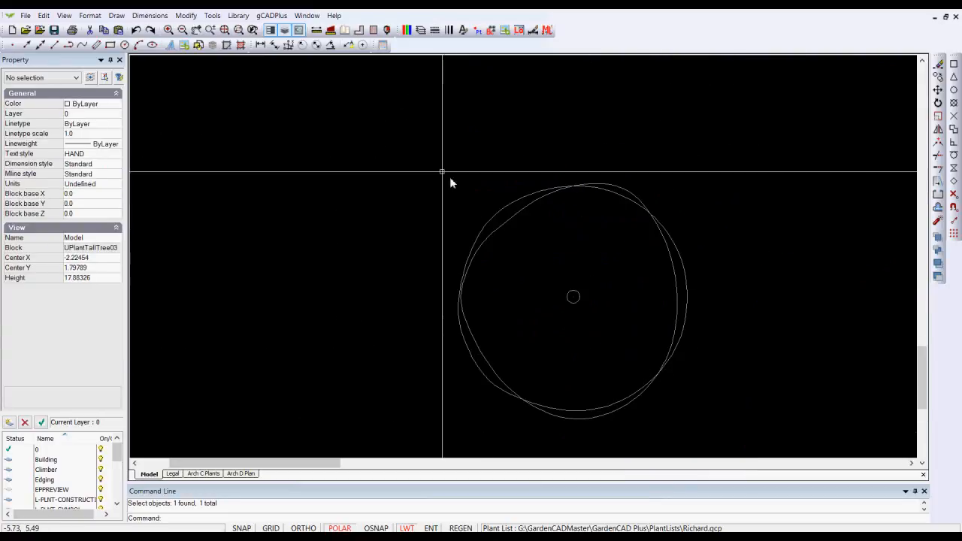
# - Set the lineweight of all linework in the tree block to 0.000" and close the block editor
pyautogui.moveTo(414, 145); pyautogui.dragTo(734, 438)
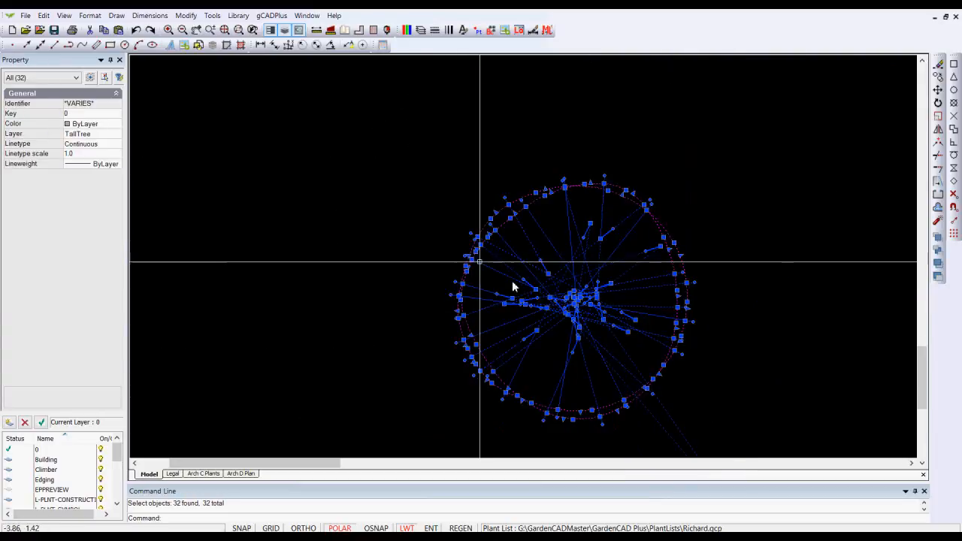
pyautogui.click(110, 165)
pyautogui.click(117, 166)
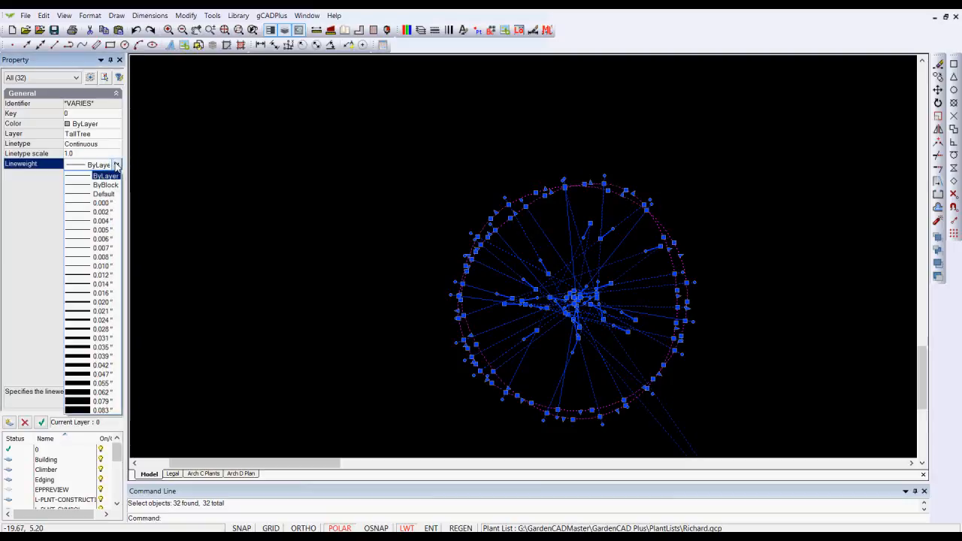
pyautogui.click(82, 203)
pyautogui.press('Escape')
pyautogui.rightClick(295, 192)
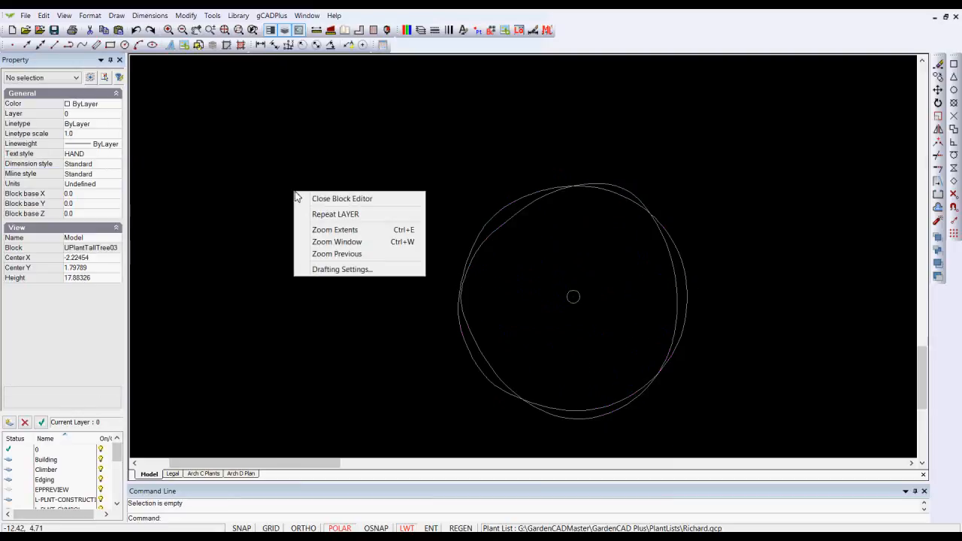
pyautogui.click(322, 199)
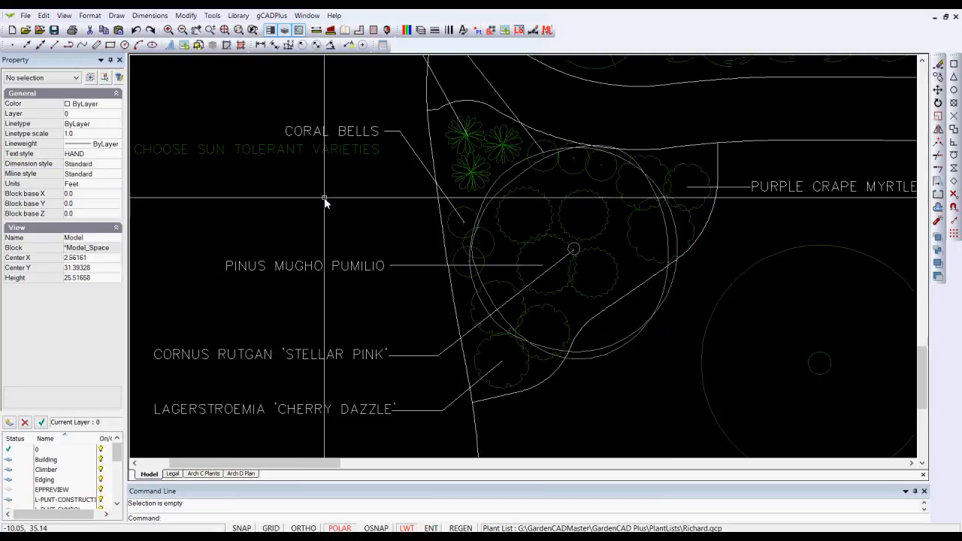
# - Examine the tree symbol's outline against the surrounding shrubs in the Arch C Plants layout, both up close and across the wider plan
pyautogui.click(203, 474)
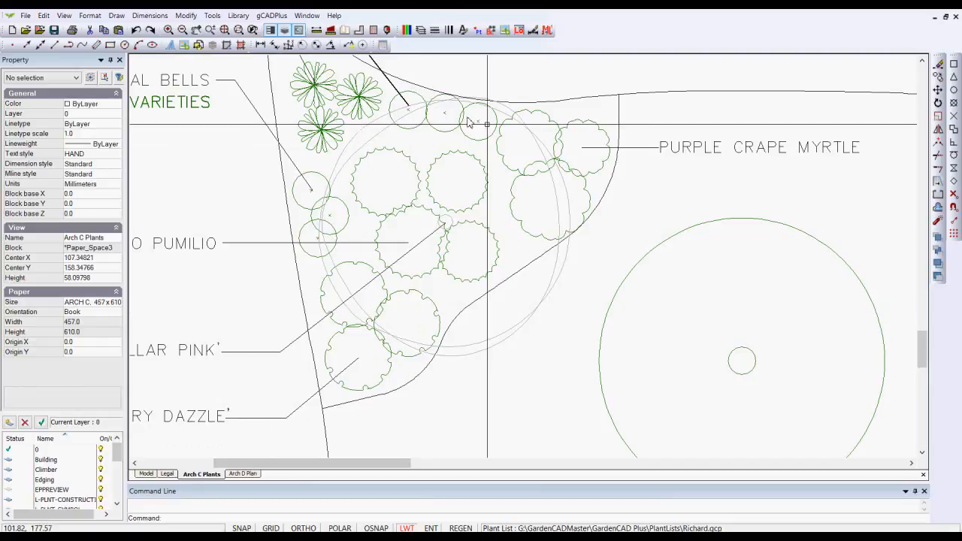
pyautogui.scroll(3, 509, 244)
pyautogui.scroll(-3, 509, 244)
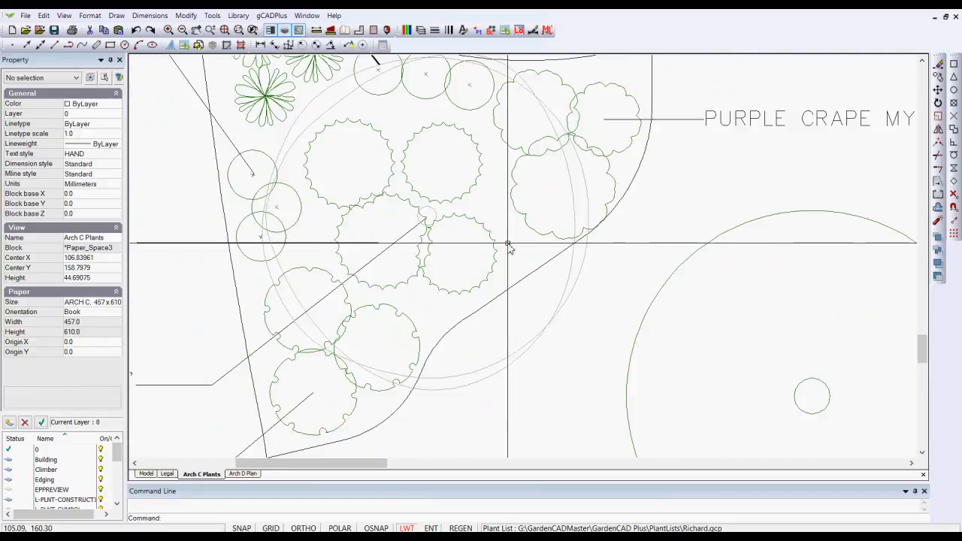
pyautogui.scroll(-5, 509, 249)
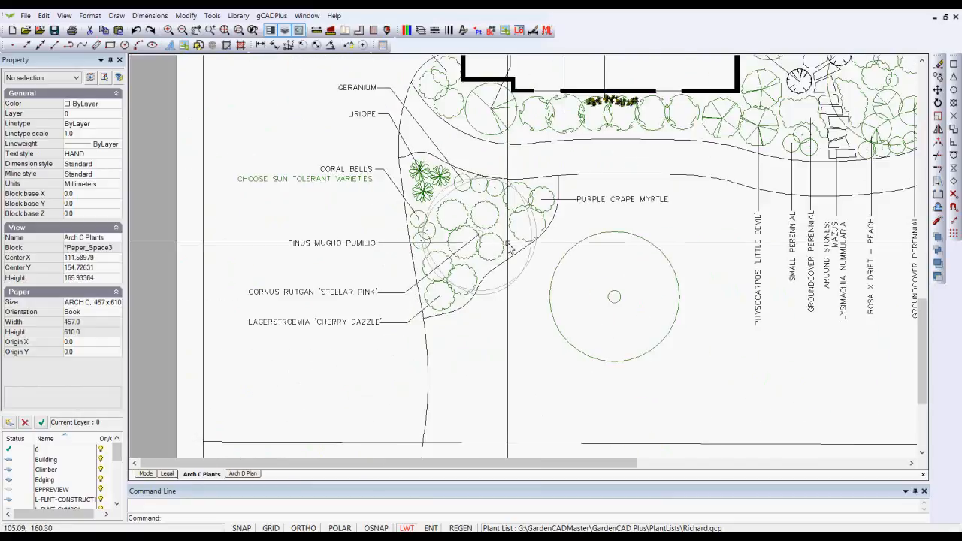
pyautogui.scroll(-1, 509, 244)
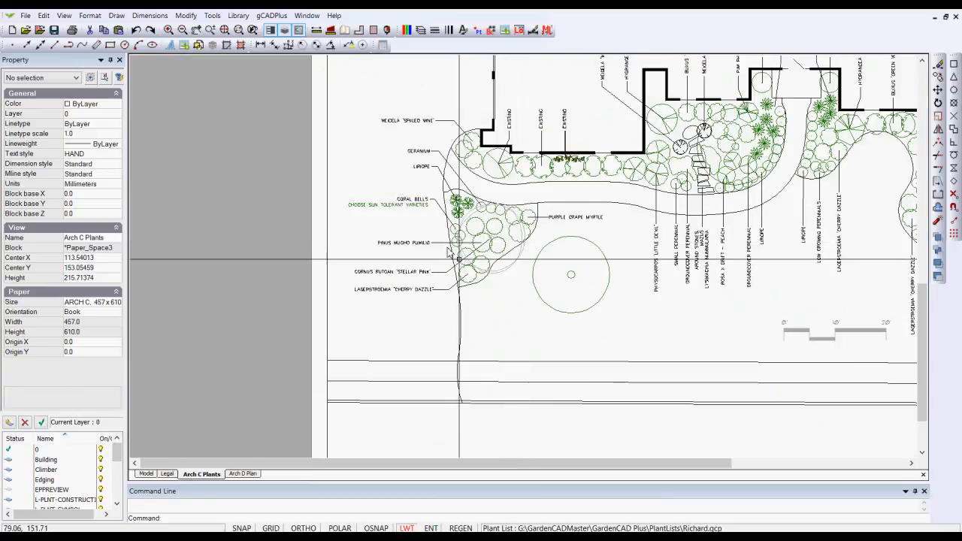
pyautogui.scroll(2, 488, 251)
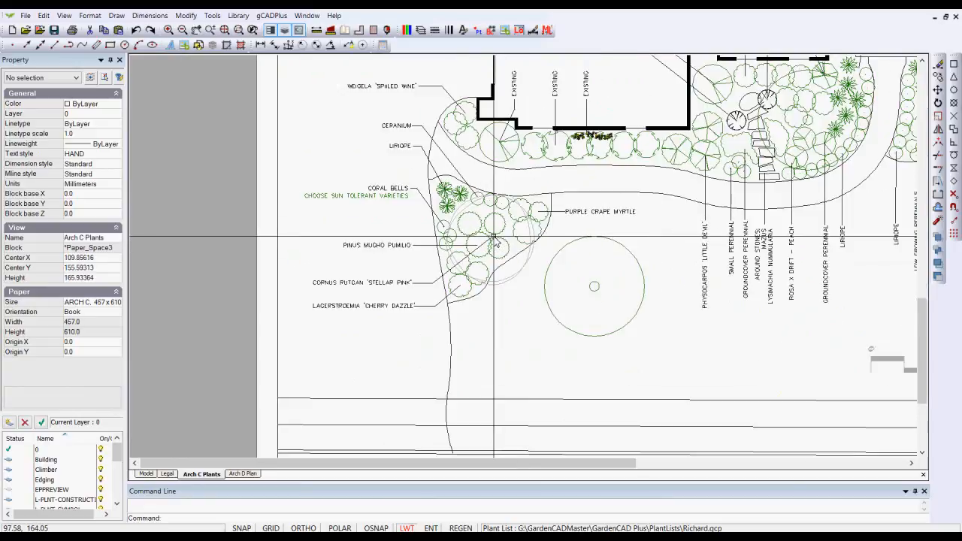